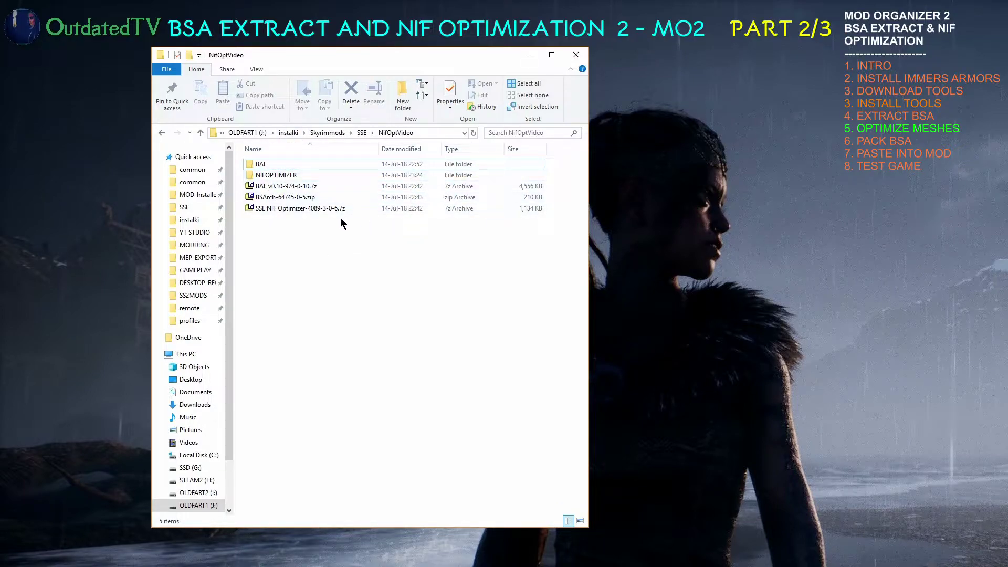
Open the NIFOPTIMIZER folder inside NifOptVideo in File Explorer
double_click(272, 174)
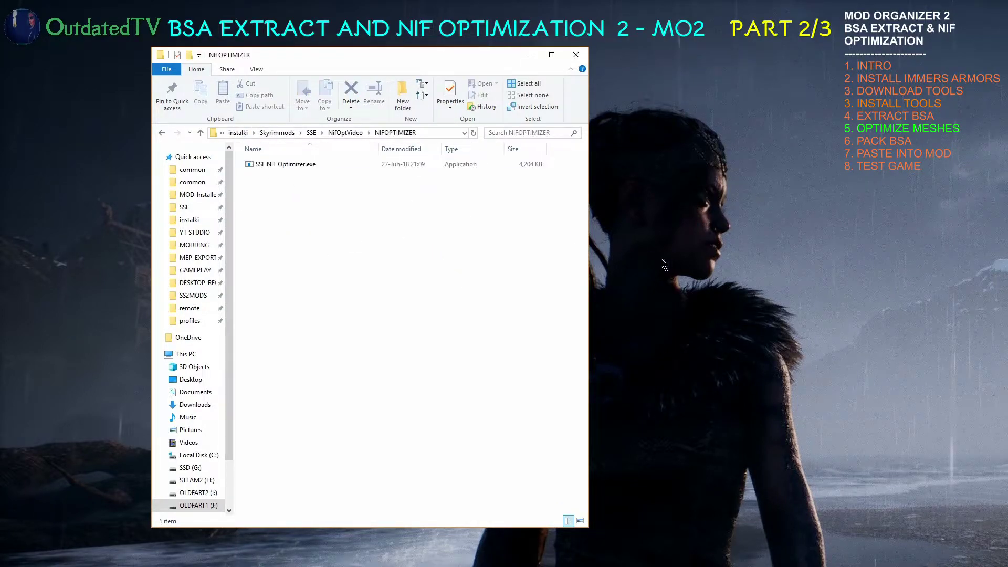
Launch SSE NIF Optimizer.exe from the NIFOPTIMIZER folder
double_click(278, 164)
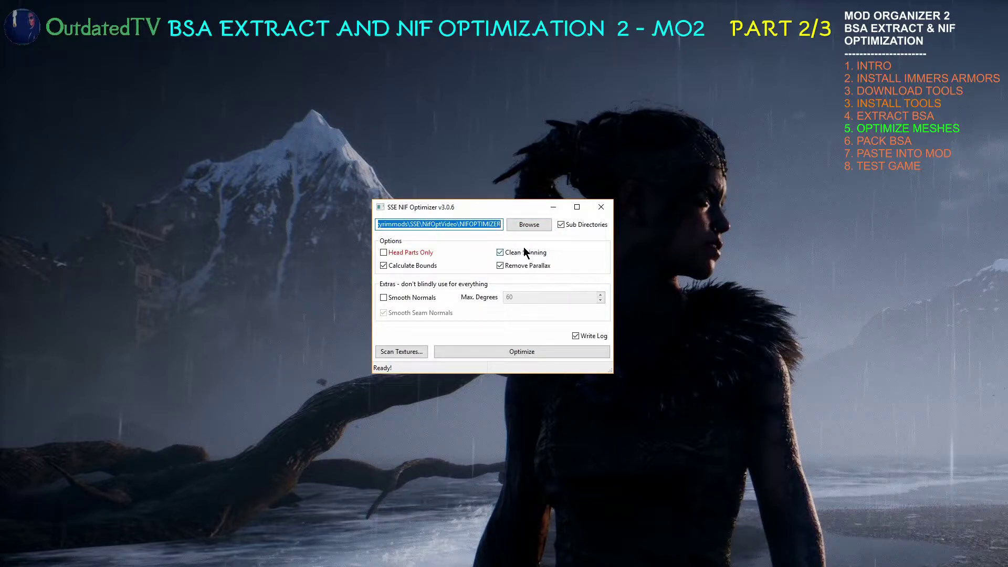
Browse to C:\BSarch\unpacked\meshes and select it as the target folder
left_click(529, 226)
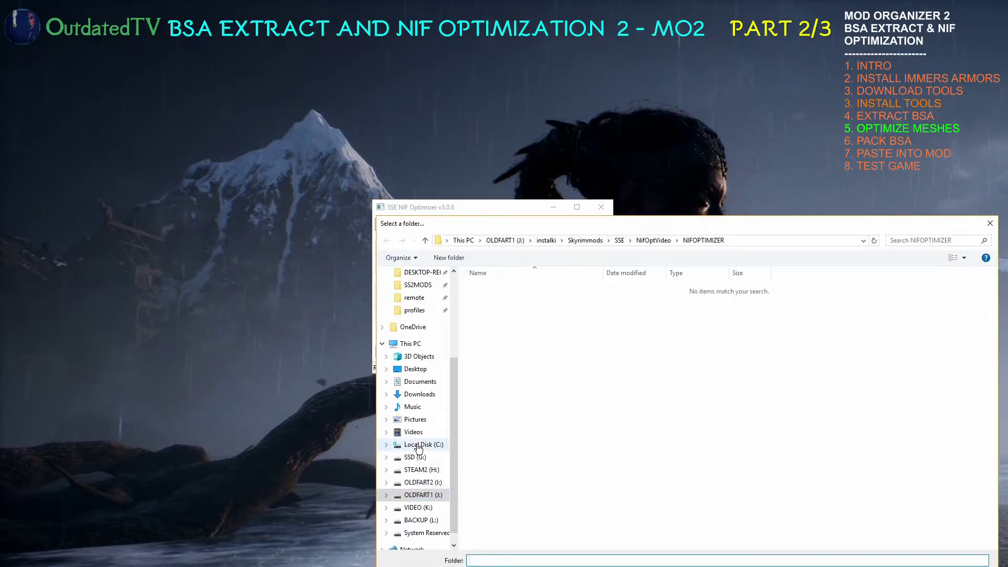
left_click(418, 445)
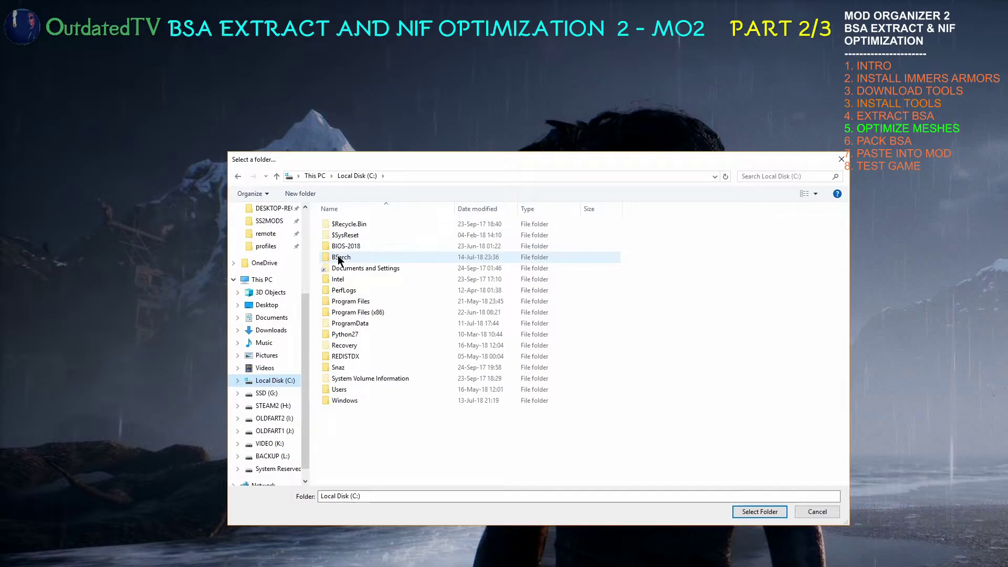
double_click(341, 255)
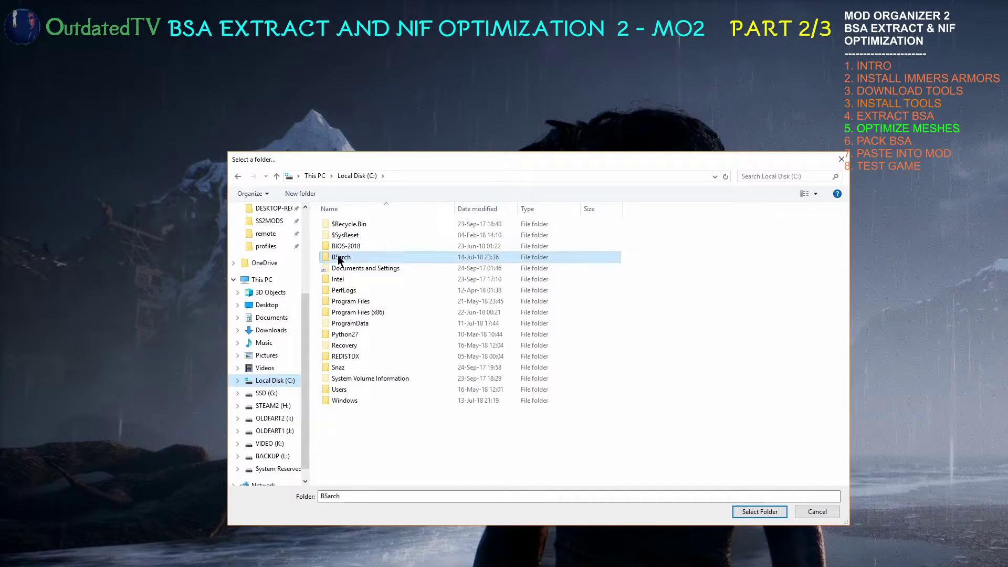
double_click(345, 224)
double_click(347, 235)
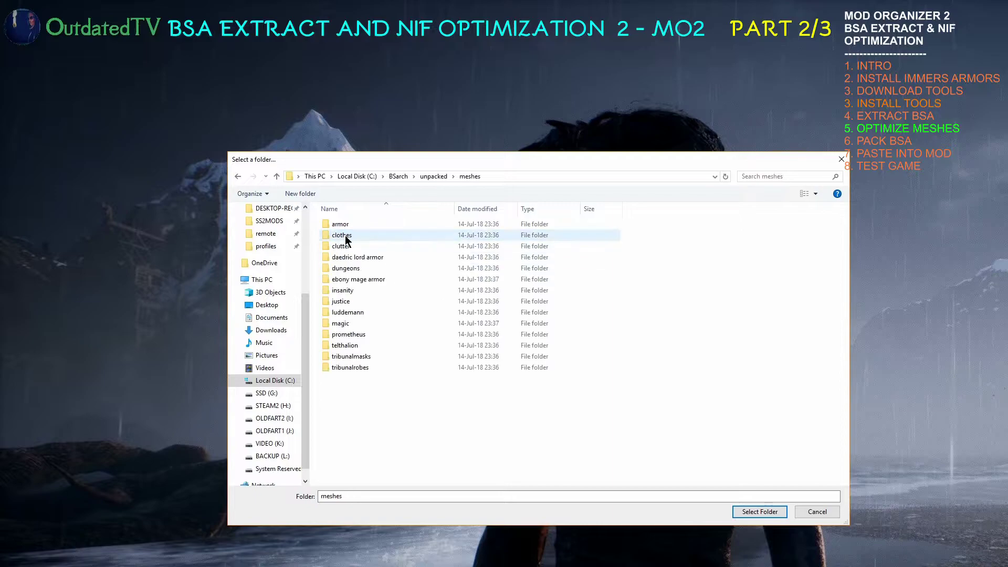
left_click(761, 512)
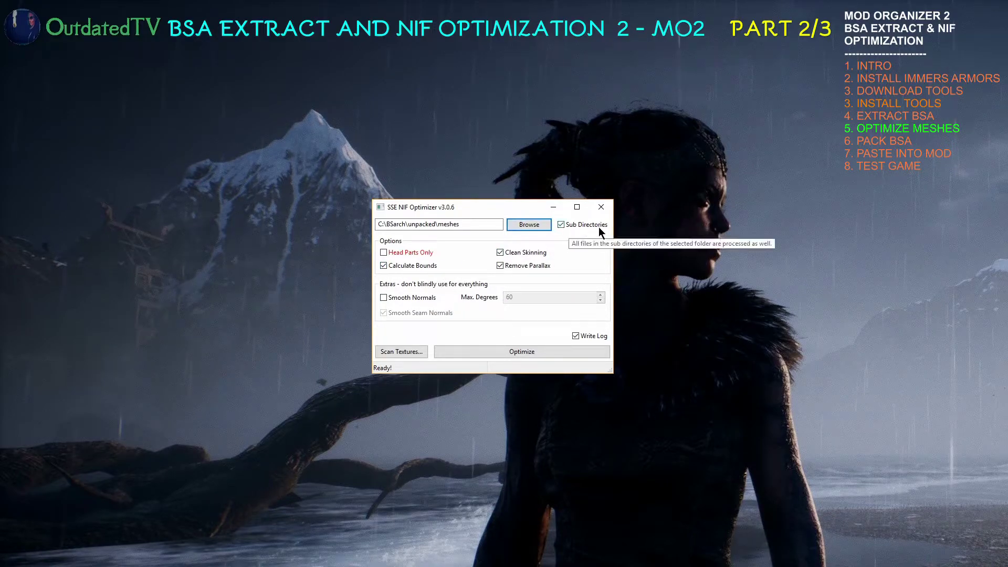
left_click(484, 225)
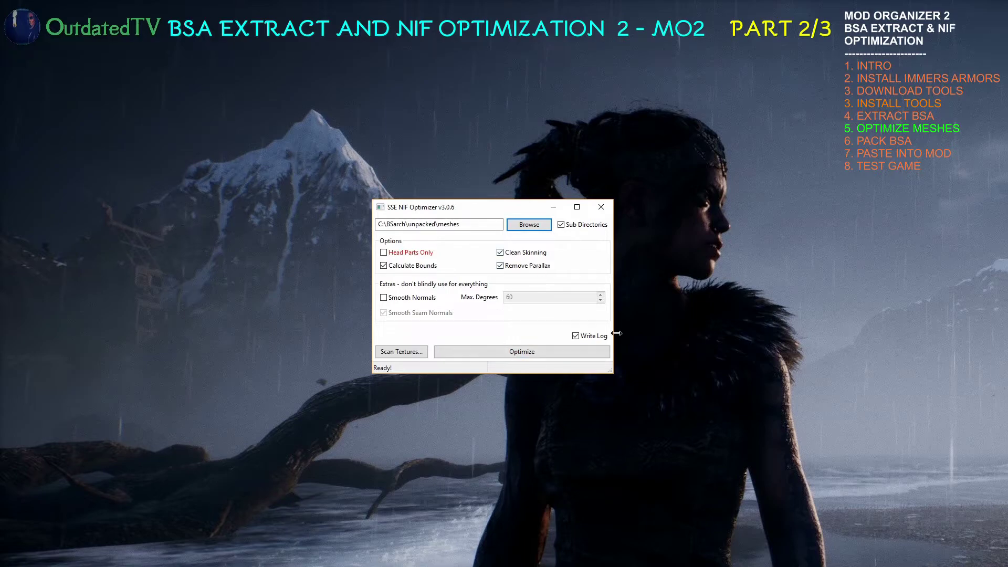
Start optimizing the meshes folder with default options and wait for Ready
left_click(536, 352)
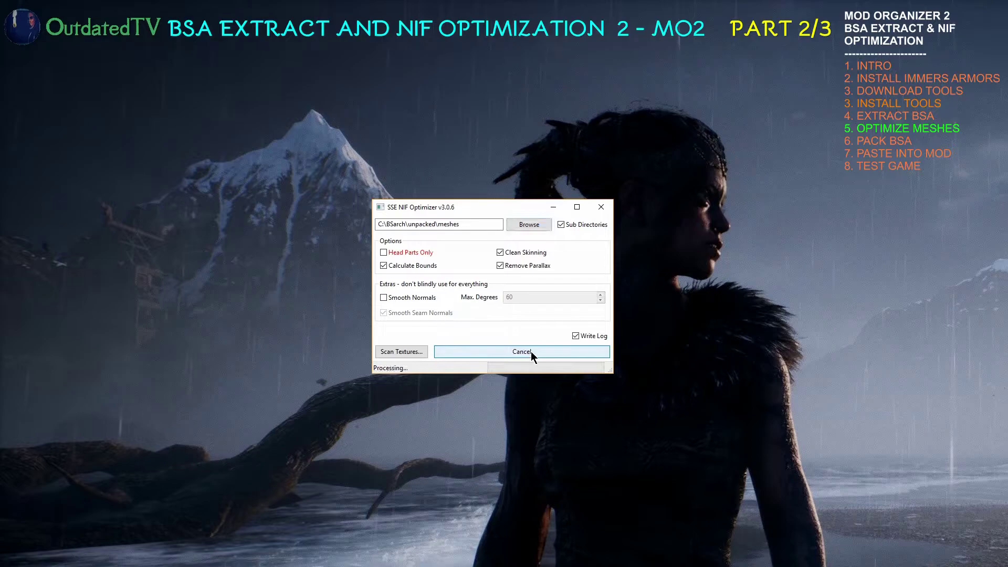